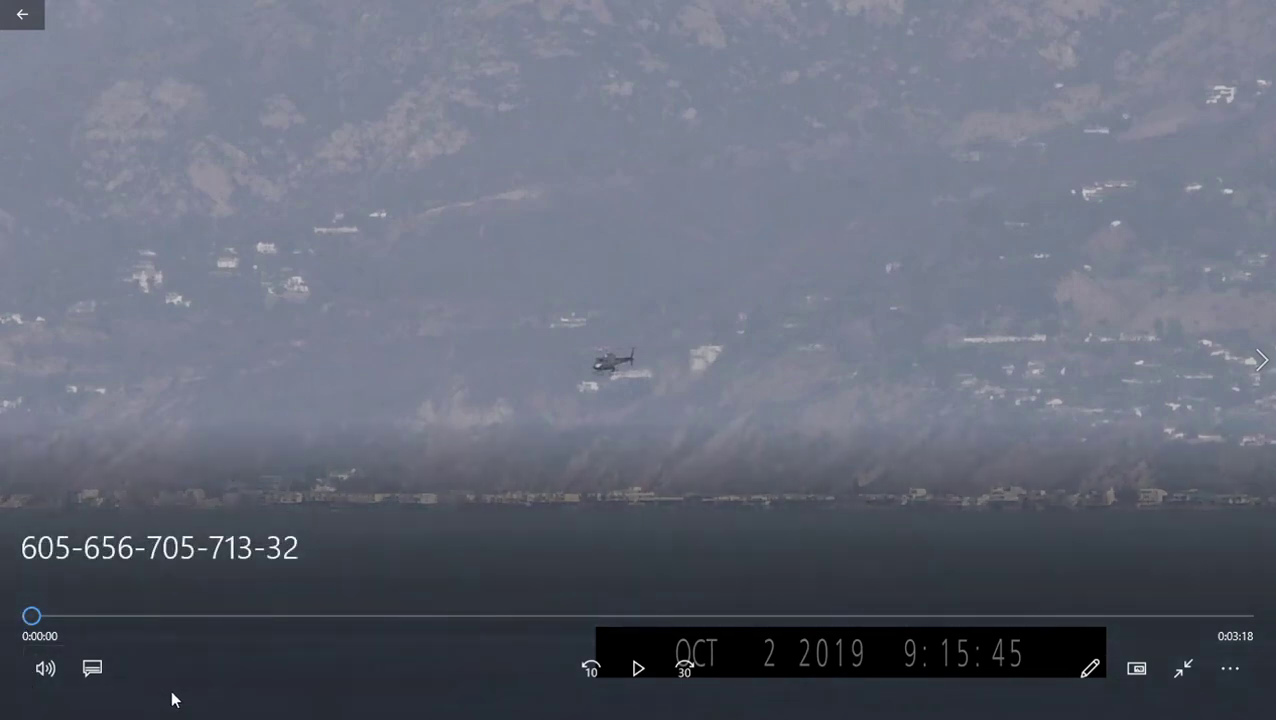
- Play the helicopter-over-hazy-coastline video from its beginning
{"action": "left_click", "coordinate": [640, 670]}
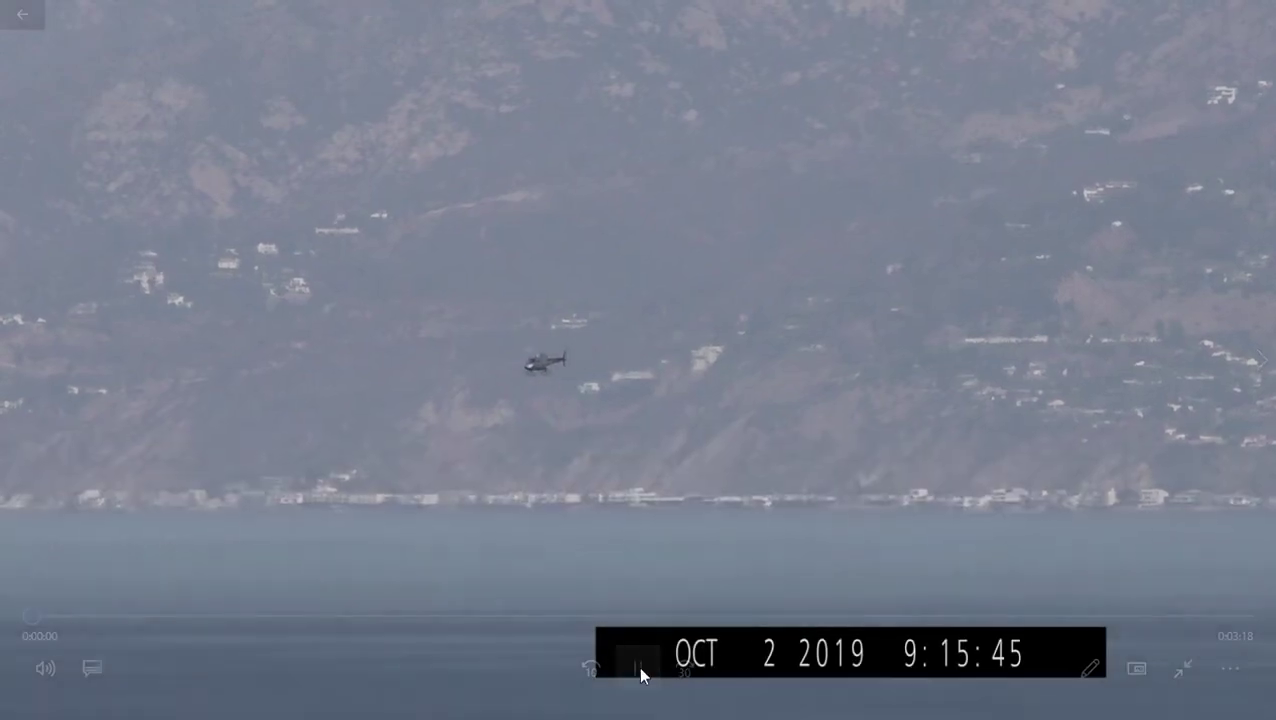